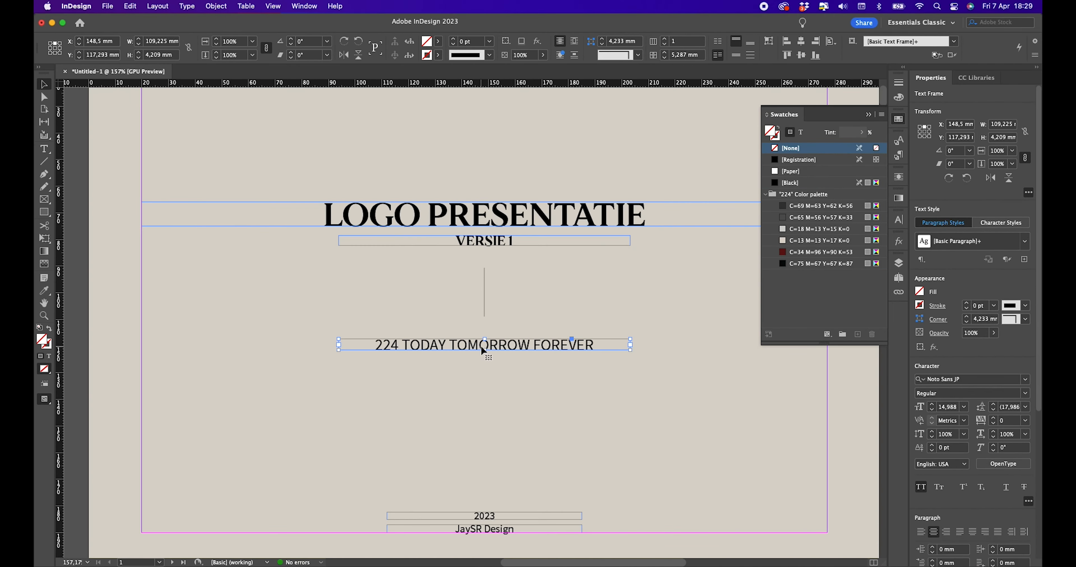
# Select the cover page's title, version, tagline, year and designer text frames together for alignment
pyautogui.click(558, 398)
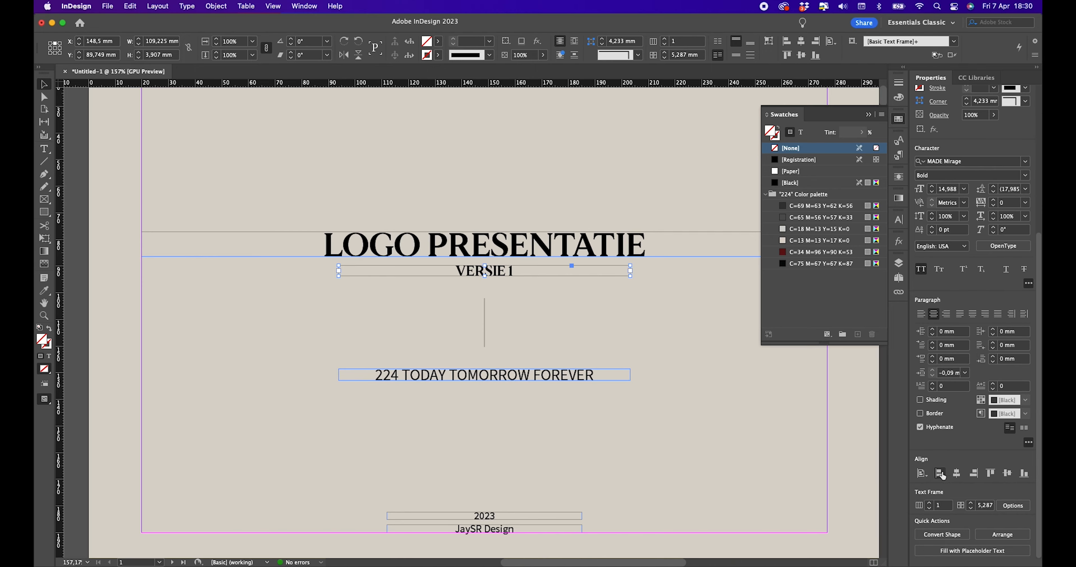
pyautogui.scroll(5, 977, 334)
pyautogui.scroll(-10, 913, 459)
pyautogui.keyDown('shift'); pyautogui.click(484, 271); pyautogui.keyUp('shift')
pyautogui.keyDown('shift'); pyautogui.click(484, 376); pyautogui.keyUp('shift')
pyautogui.keyDown('shift'); pyautogui.click(484, 517); pyautogui.keyUp('shift')
pyautogui.keyDown('shift'); pyautogui.click(484, 529); pyautogui.keyUp('shift')
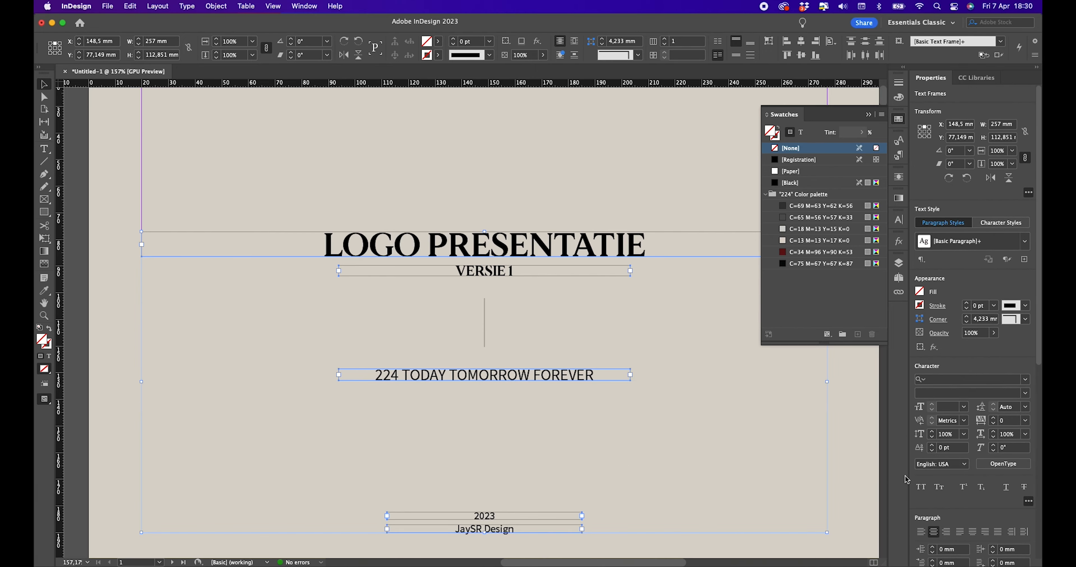
pyautogui.scroll(-10, 908, 480)
pyautogui.moveTo(417, 411); pyautogui.dragTo(515, 250)
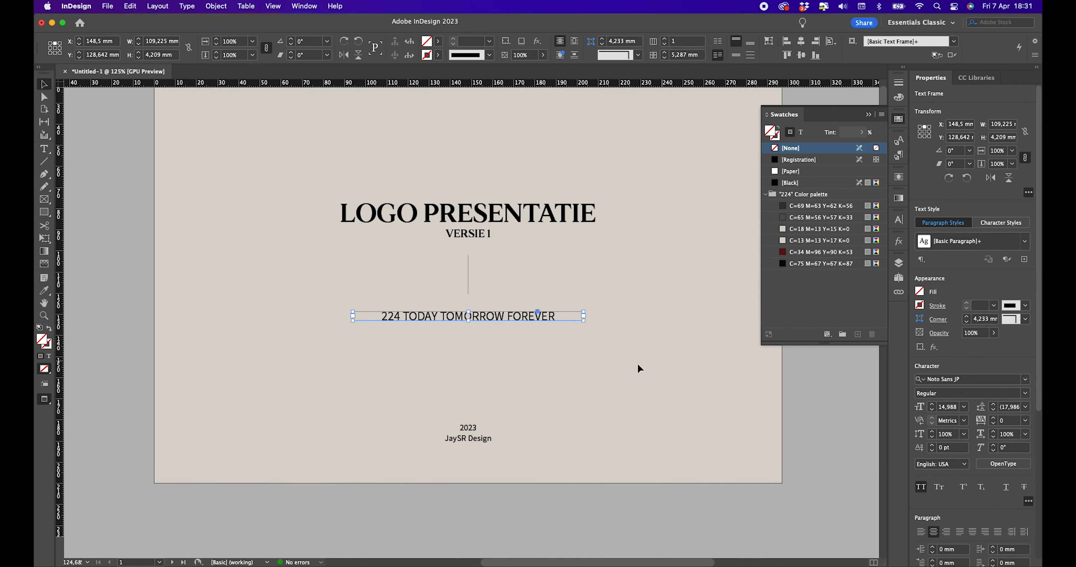
# Select the LOGO PRESENTATIE title together with the VERSIE 1 line and move them slightly up the cover page
pyautogui.click(468, 213)
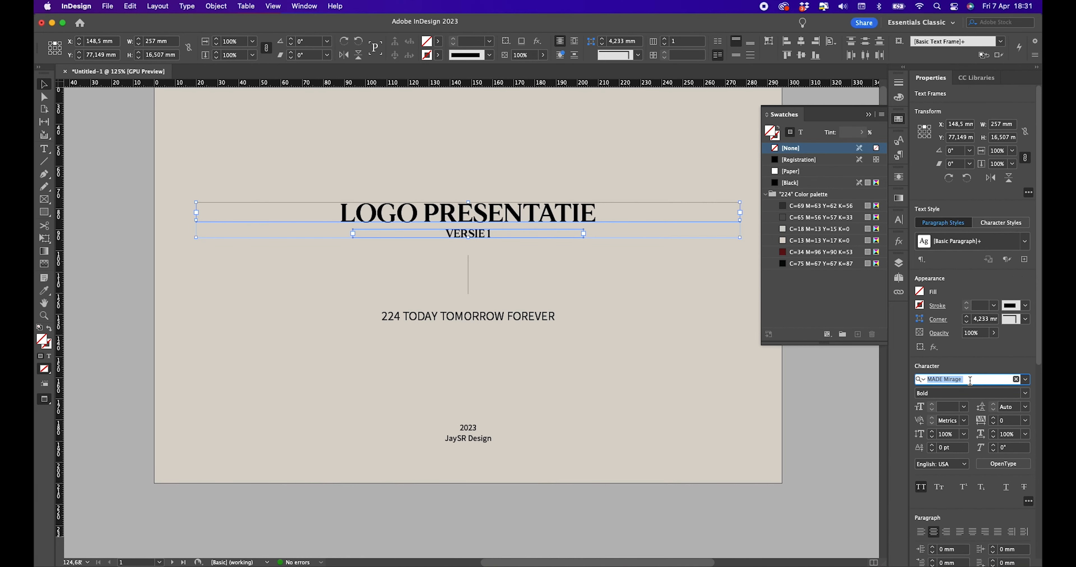
pyautogui.moveTo(468, 202); pyautogui.dragTo(467, 188)
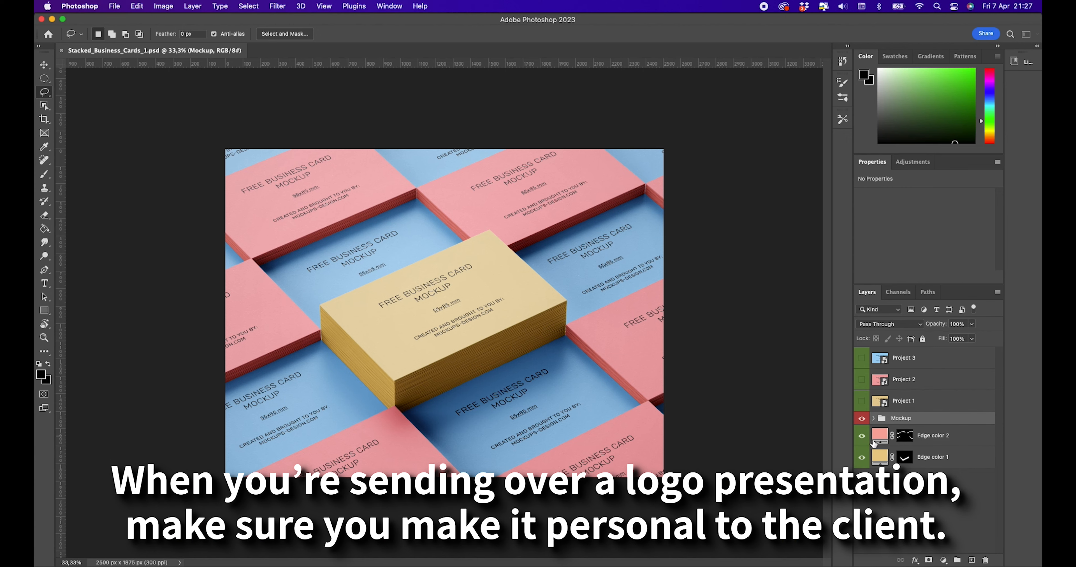
# In Photoshop, set the Edge color 2 fill of the business card mockup to dark red (RGB 131, 52, 53)
pyautogui.click(879, 436)
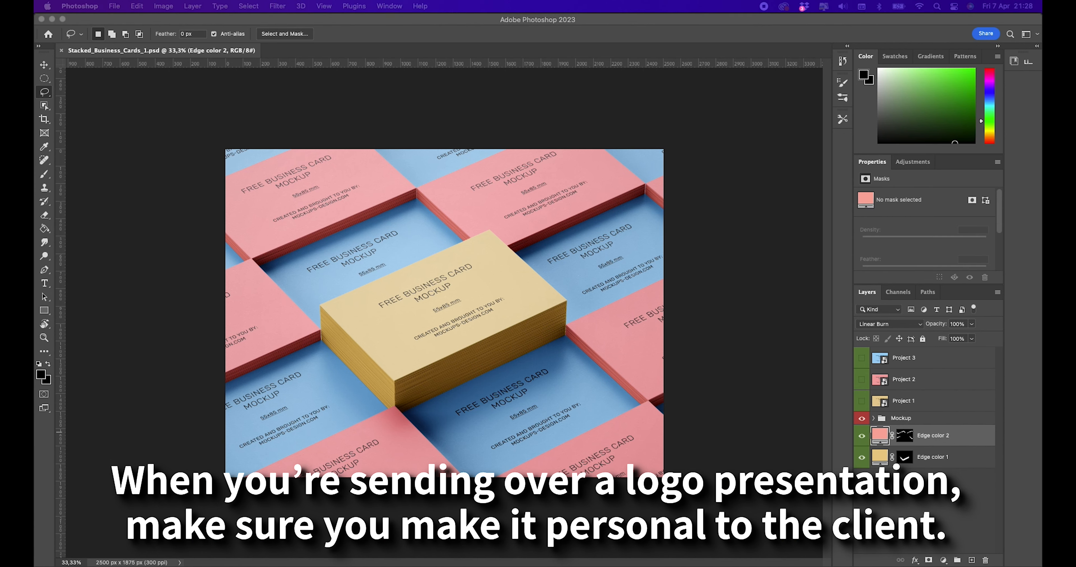
pyautogui.doubleClick(879, 436)
pyautogui.click(583, 388)
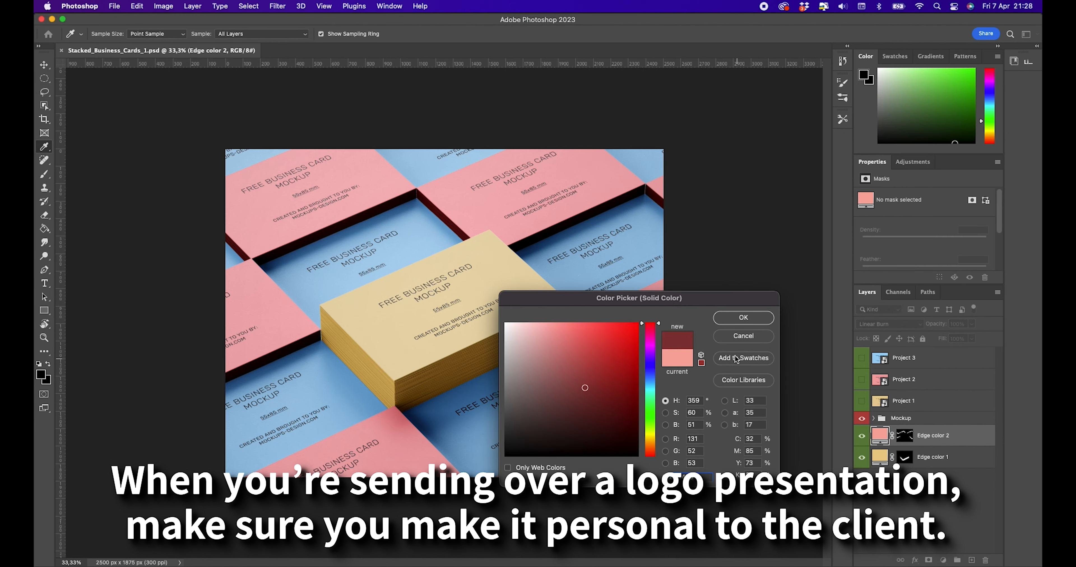
pyautogui.click(743, 318)
# Recolor the Edge color 1 fill layer dark red
pyautogui.doubleClick(879, 457)
pyautogui.press('super+v')
pyautogui.click(573, 379)
pyautogui.click(744, 318)
# Open the Project 1 smart object, hide its placeholder artwork and add a Solid Color fill layer
pyautogui.doubleClick(879, 404)
pyautogui.click(861, 360)
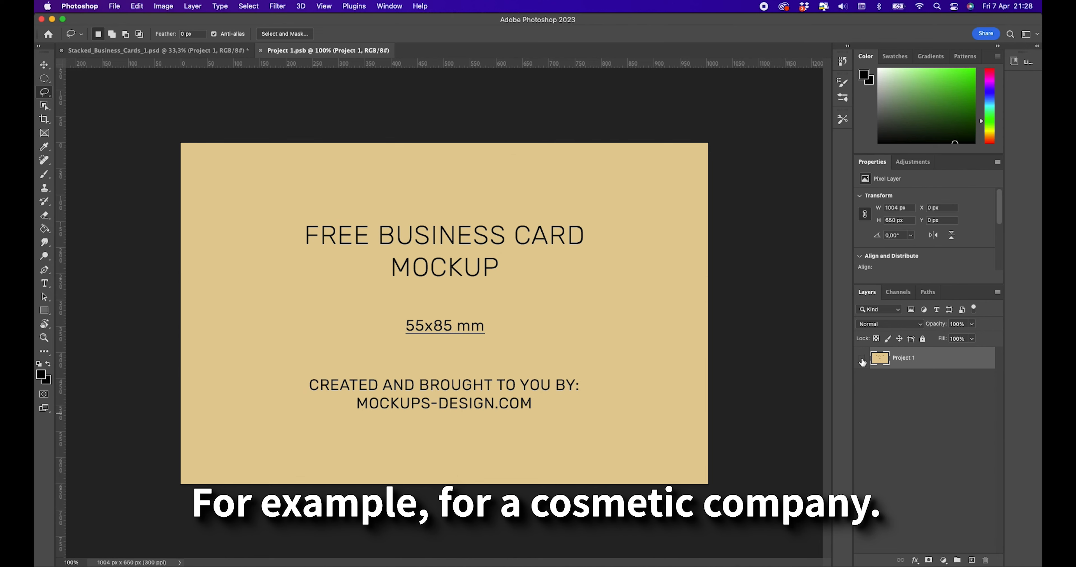
pyautogui.click(943, 560)
pyautogui.click(945, 319)
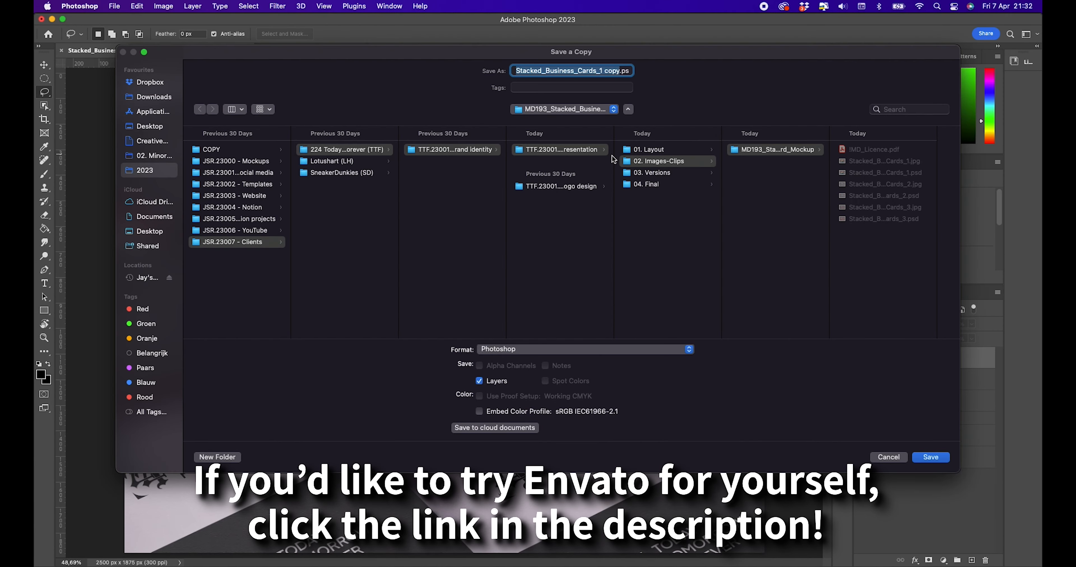
# Save a copy of the mockup as 224-logo-design-stacked-business-cards.psd in the 02. Images-Clips folder
pyautogui.click(622, 161)
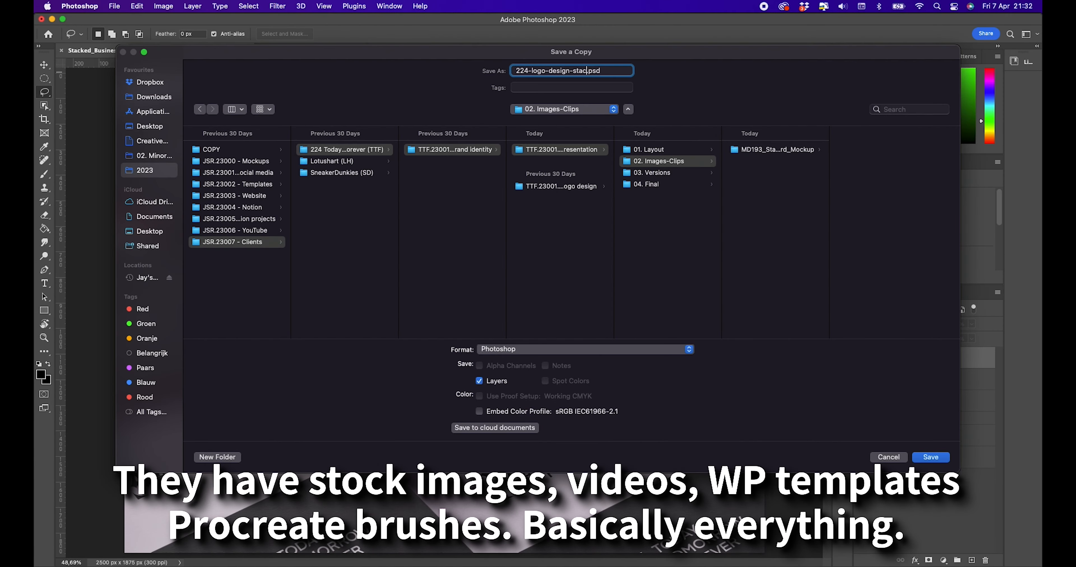
pyautogui.write('ked-business-cards')
pyautogui.press('Return')
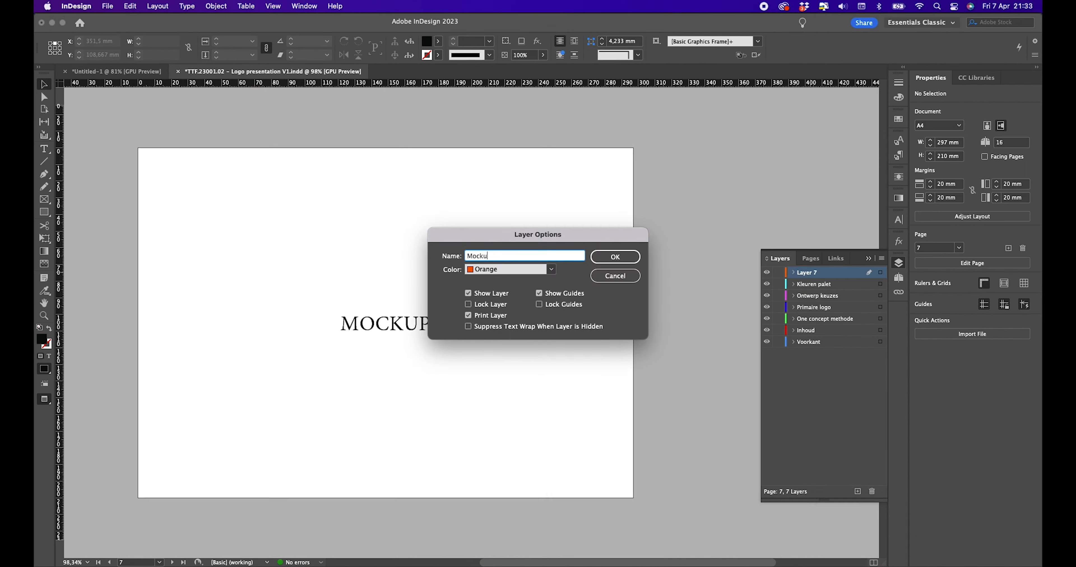
# In InDesign, place the stacked business cards mockup across page 7 and align it with the page's top edge
pyautogui.press('super+Tab')
pyautogui.moveTo(384, 85); pyautogui.dragTo(617, 256)
pyautogui.moveTo(787, 304); pyautogui.dragTo(251, 209)
pyautogui.moveTo(138, 148); pyautogui.dragTo(635, 486)
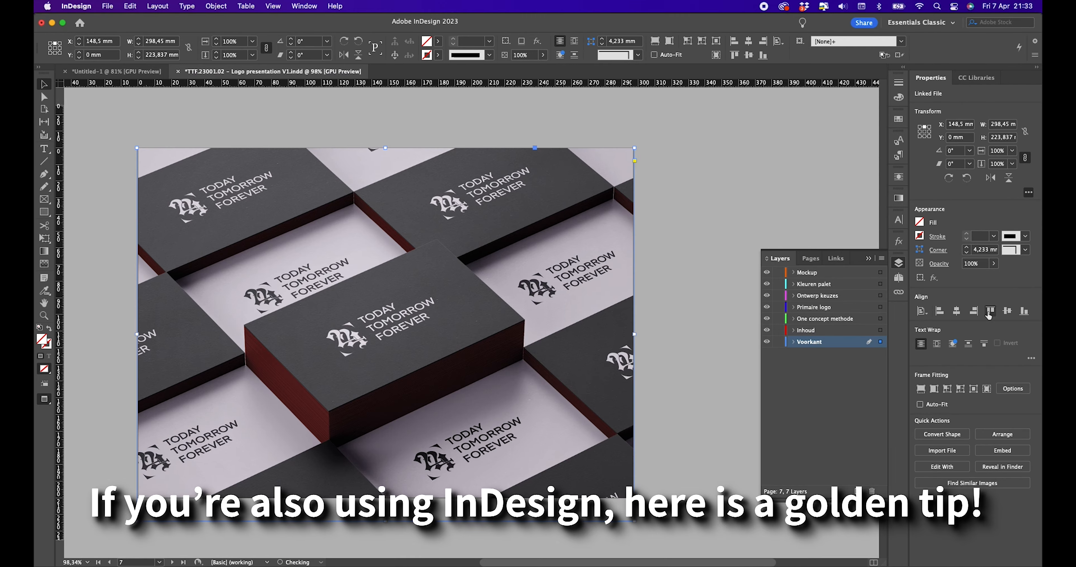
pyautogui.click(989, 312)
pyautogui.click(674, 215)
pyautogui.scroll(-3, 674, 214)
pyautogui.moveTo(673, 214); pyautogui.dragTo(674, 246)
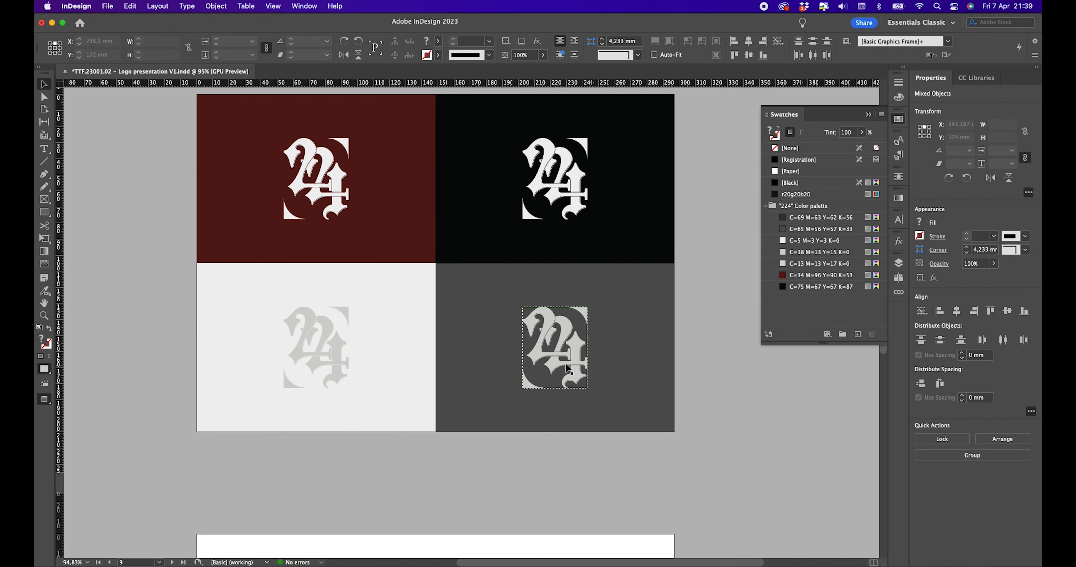
# Apply the C=13 M=13 Y=17 K=0 swatch to the logo in the dark grey quadrant
pyautogui.click(812, 261)
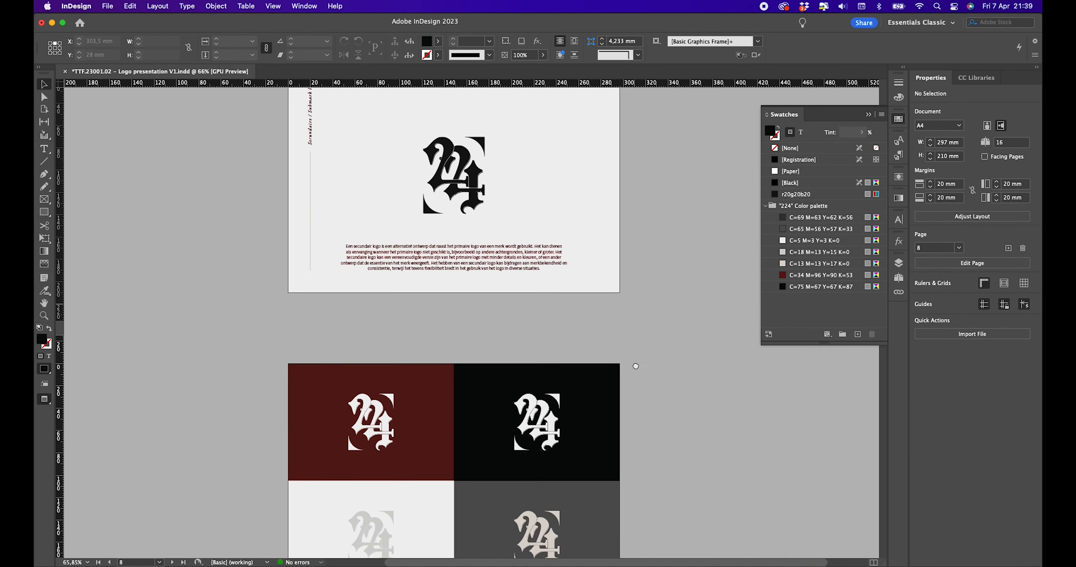
pyautogui.scroll(-10, 661, 315)
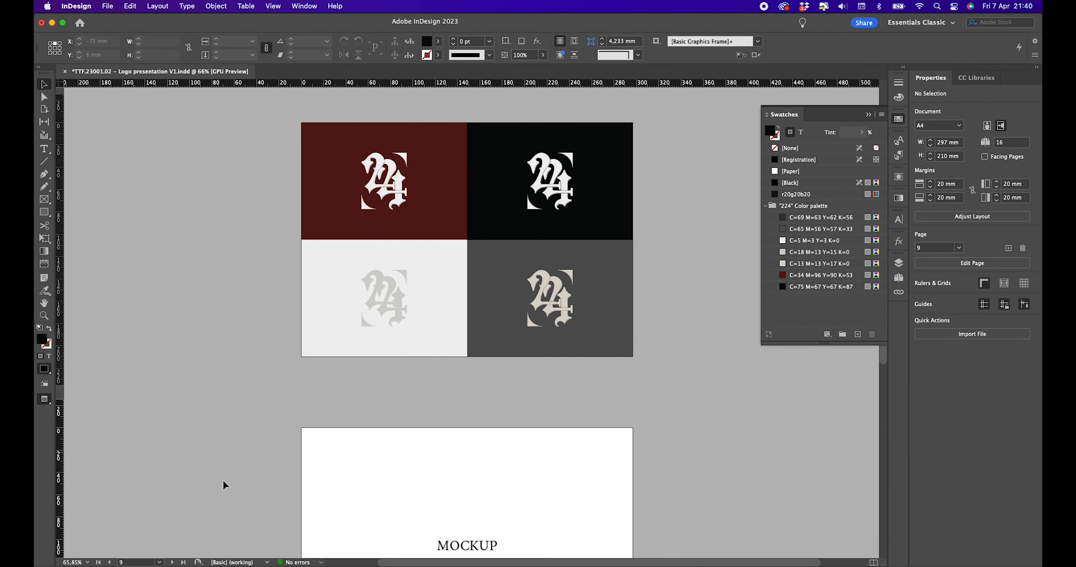
pyautogui.scroll(-10, 365, 372)
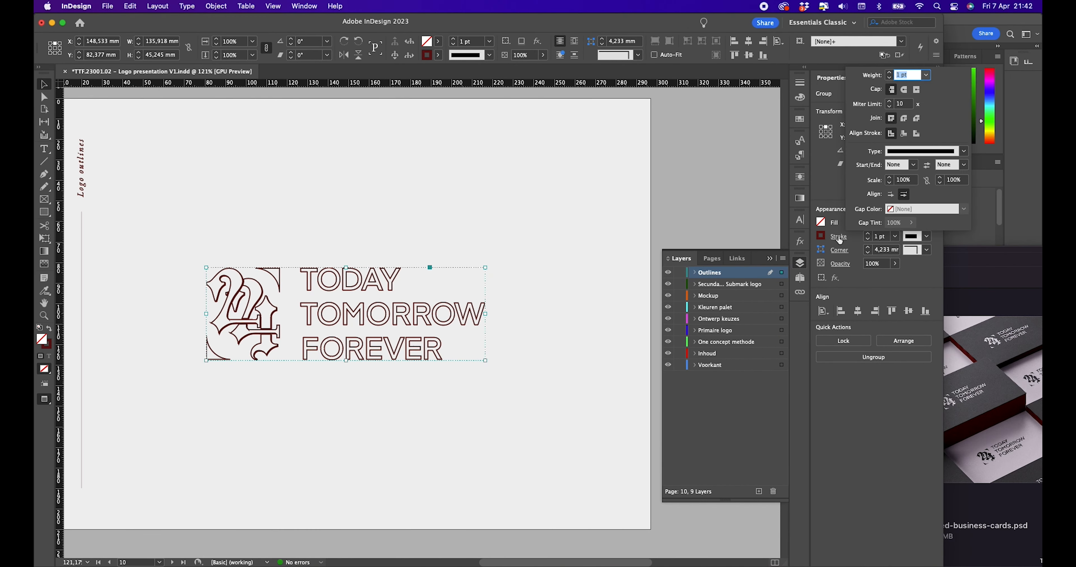
# Give the Today Tomorrow Forever logo outlines a dashed stroke with a weight of 0.25 pt
pyautogui.click(963, 151)
pyautogui.click(935, 339)
pyautogui.click(868, 239)
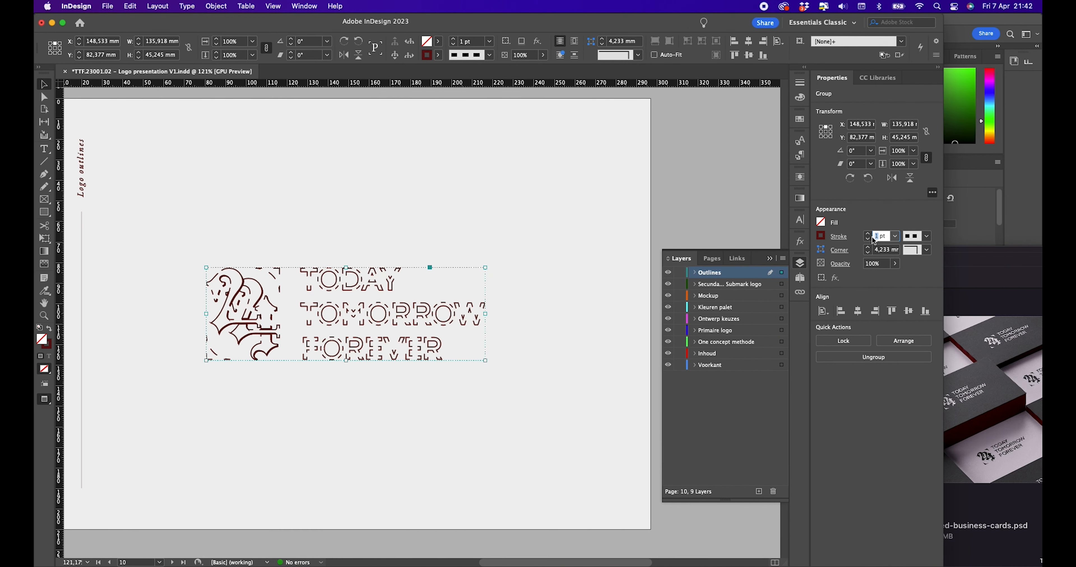
pyautogui.click(867, 239)
pyautogui.click(867, 239)
pyautogui.click(867, 239)
# Examine the dashed logo outlines up close and review the stroke's start/end and gap color options
pyautogui.click(840, 236)
pyautogui.click(964, 164)
pyautogui.click(963, 165)
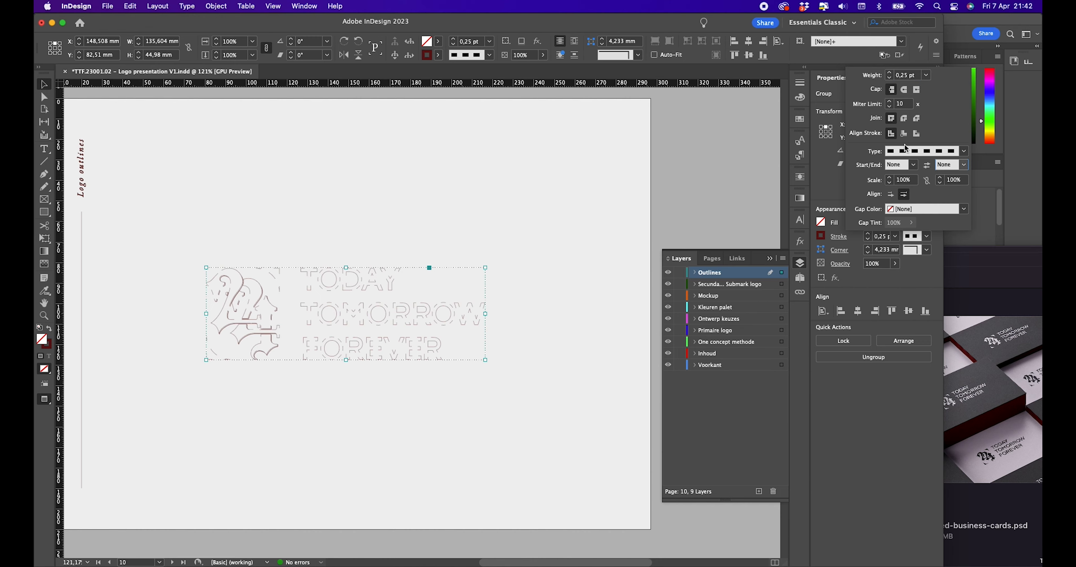
pyautogui.click(332, 328)
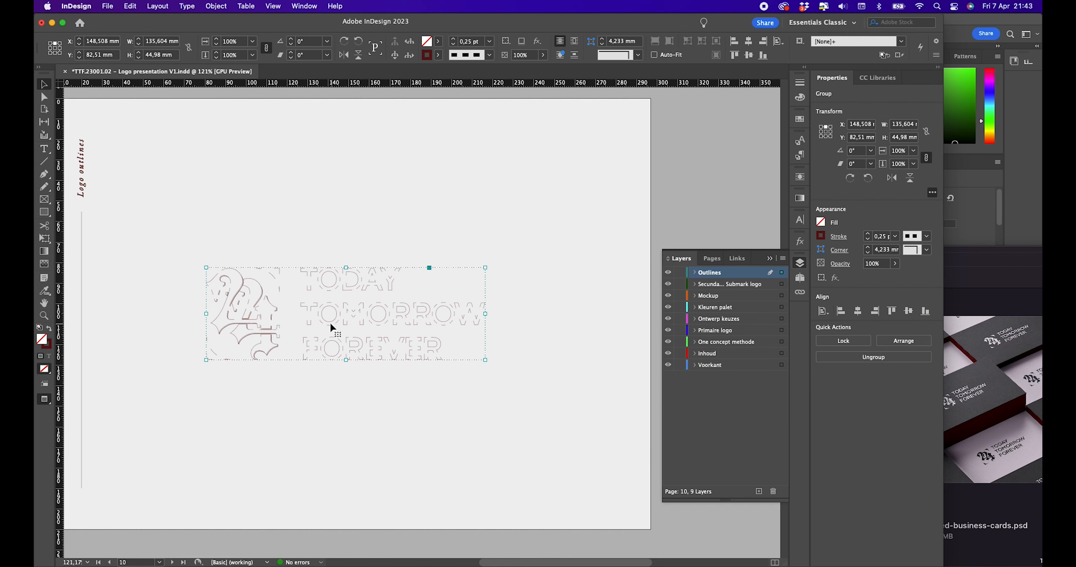
pyautogui.scroll(10, 238, 304)
pyautogui.scroll(-1, 372, 272)
pyautogui.click(838, 236)
pyautogui.click(889, 178)
pyautogui.click(889, 178)
pyautogui.click(963, 164)
pyautogui.click(963, 165)
pyautogui.click(963, 209)
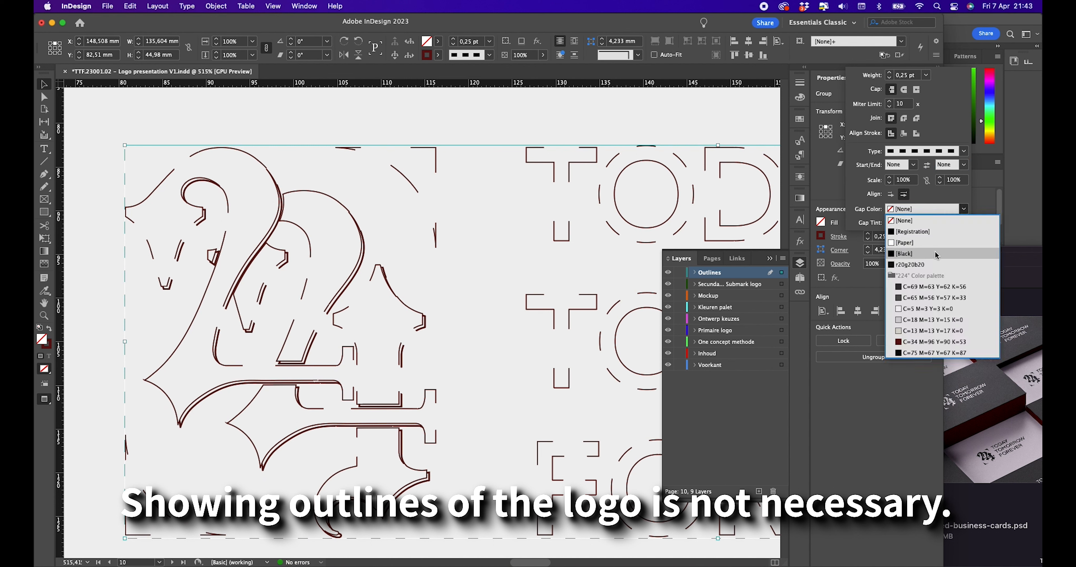
pyautogui.click(880, 215)
pyautogui.scroll(-5, 422, 292)
pyautogui.hscroll(-2, 422, 292)
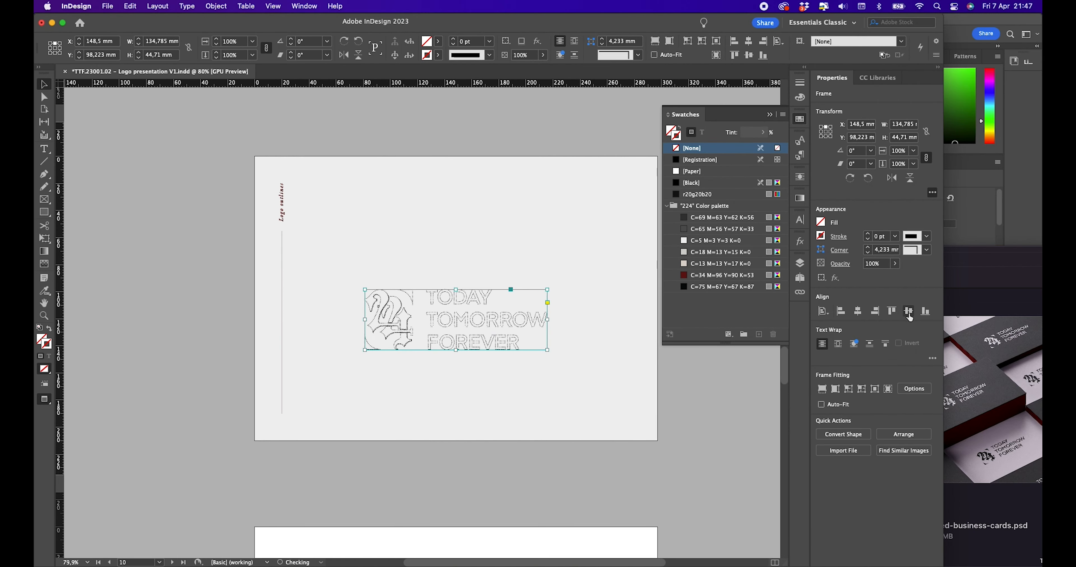
# Center the logo outlines frame vertically on the Logo outlines page
pyautogui.click(909, 313)
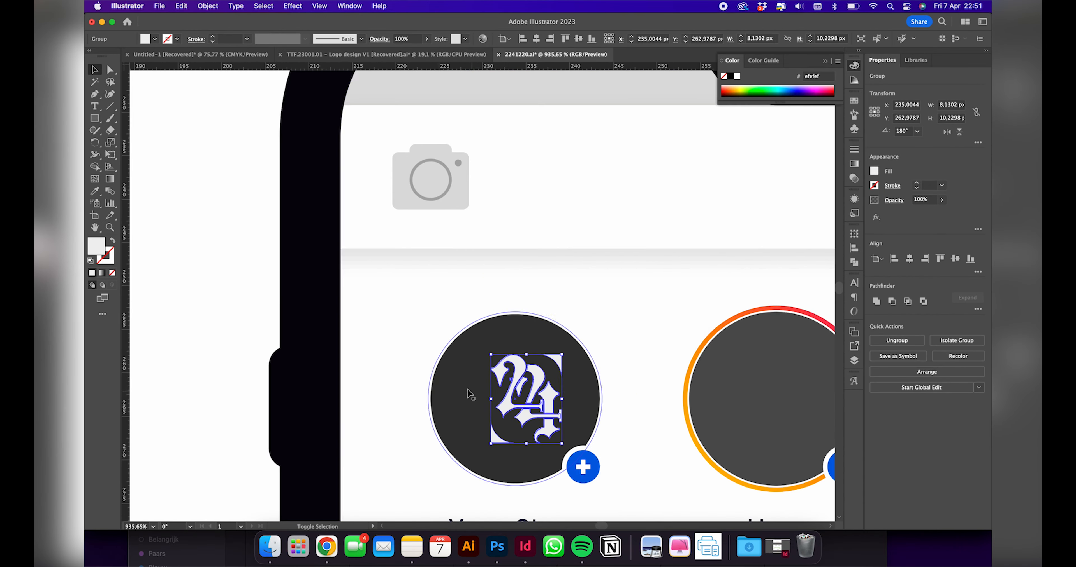
# In Illustrator, center the 224 logo mark horizontally within the dark story circle of the phone mockup
pyautogui.keyDown('shift'); pyautogui.click(468, 391); pyautogui.keyUp('shift')
pyautogui.click(908, 258)
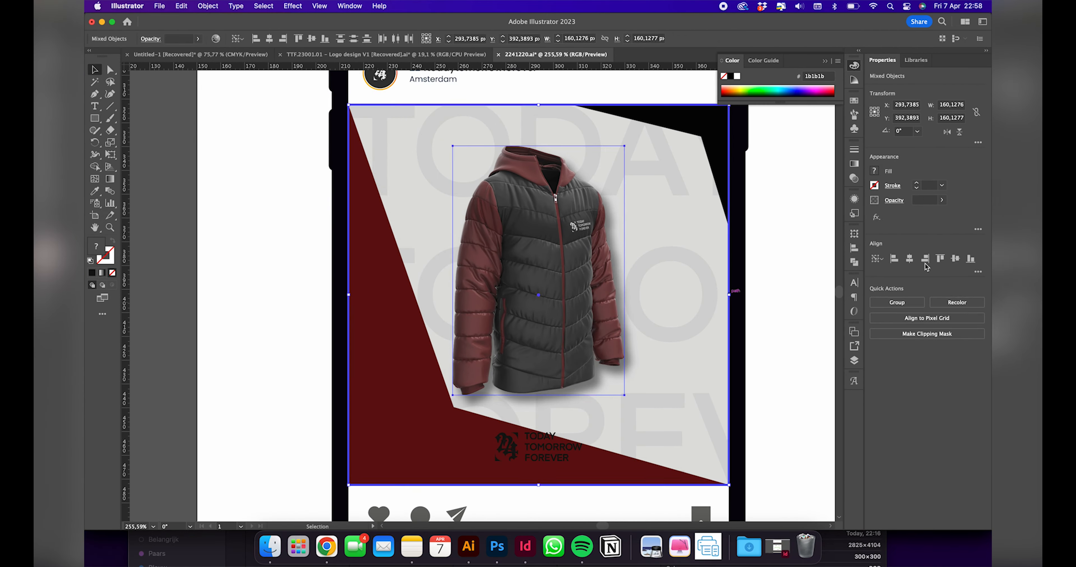
# Move the Today Tomorrow Forever logo into the lower-left corner of the jacket post
pyautogui.moveTo(423, 475); pyautogui.dragTo(357, 484)
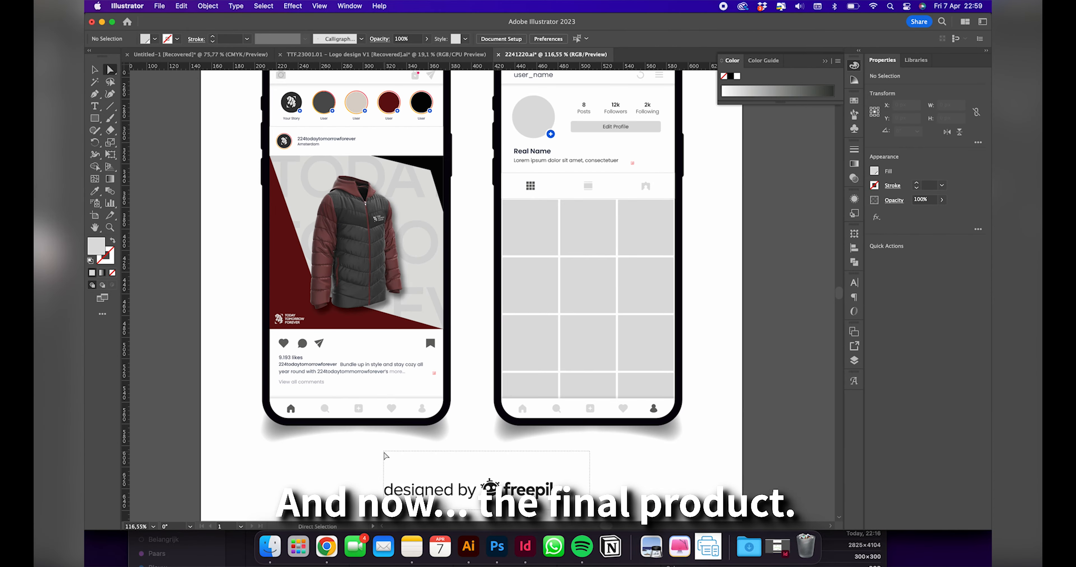